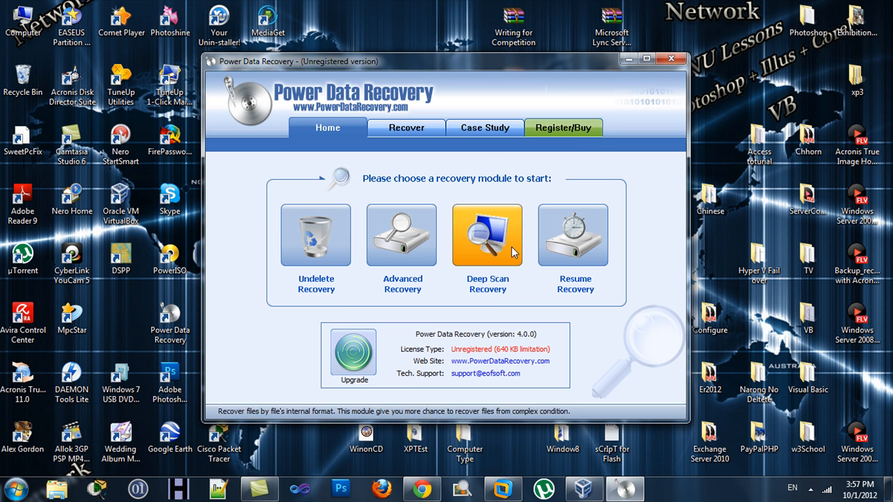
Step: Read the Case Study descriptions of the Undelete, Advanced and Deep Scan Recovery modules
{"action": "left_click", "coordinate": [493, 137]}
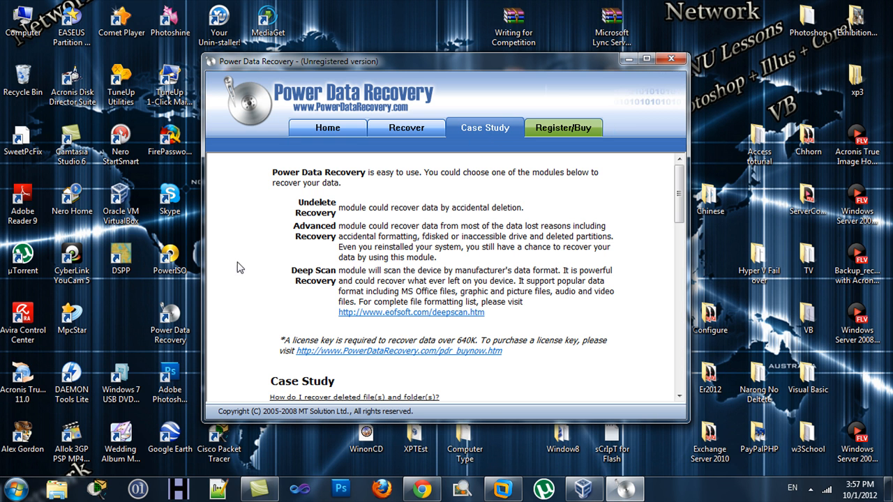
{"action": "left_click_drag", "start_coordinate": [313, 203], "coordinate": [530, 216]}
{"action": "left_click_drag", "start_coordinate": [321, 237], "coordinate": [419, 238]}
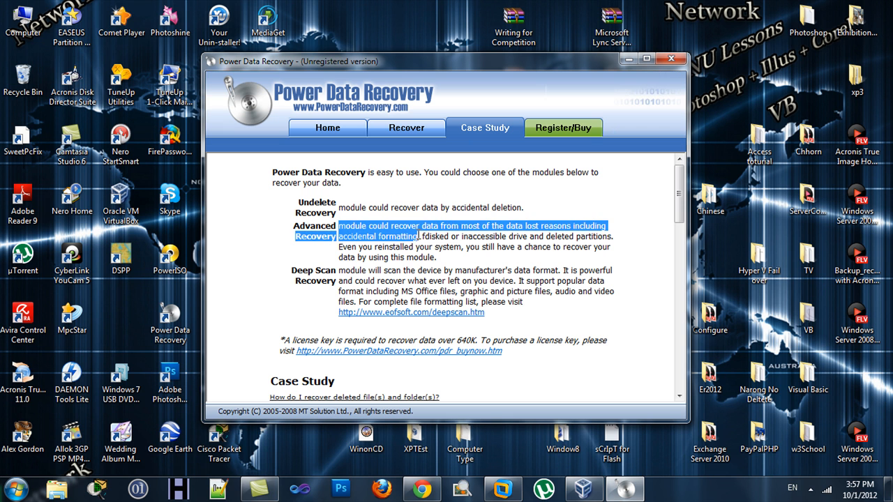
{"action": "left_click_drag", "start_coordinate": [297, 281], "coordinate": [443, 272]}
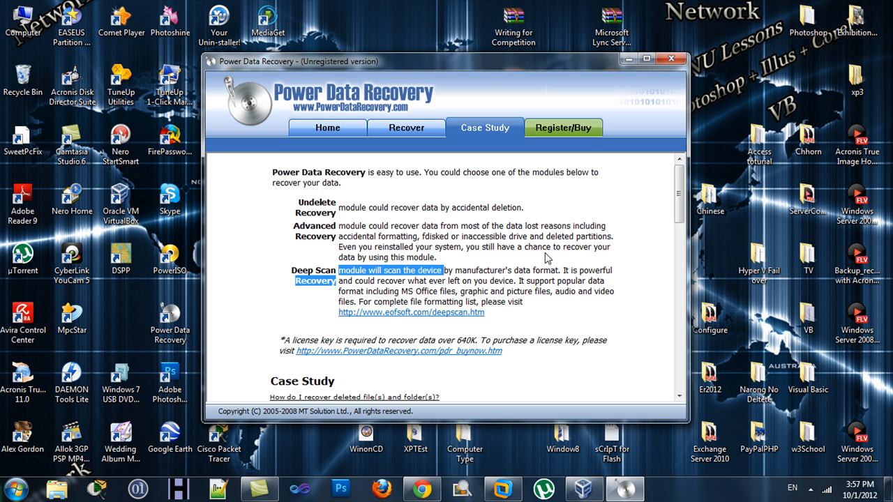
{"action": "left_click_drag", "start_coordinate": [305, 291], "coordinate": [564, 288]}
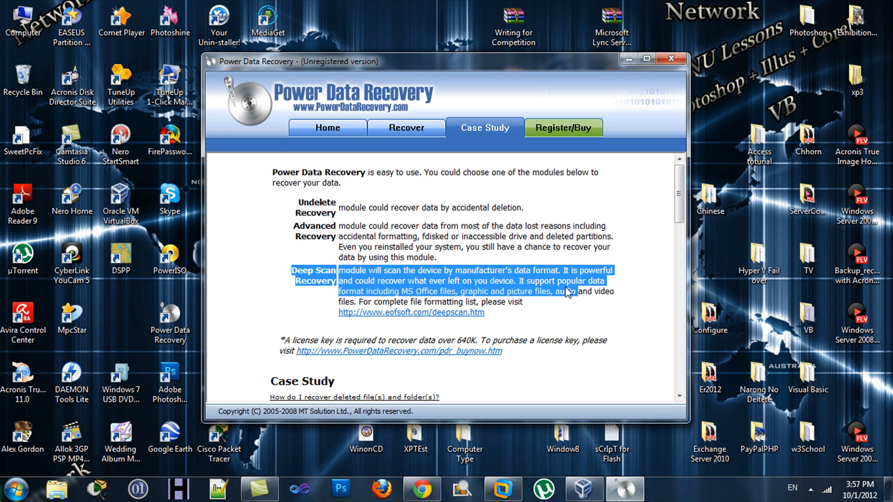
{"action": "left_click", "coordinate": [425, 237]}
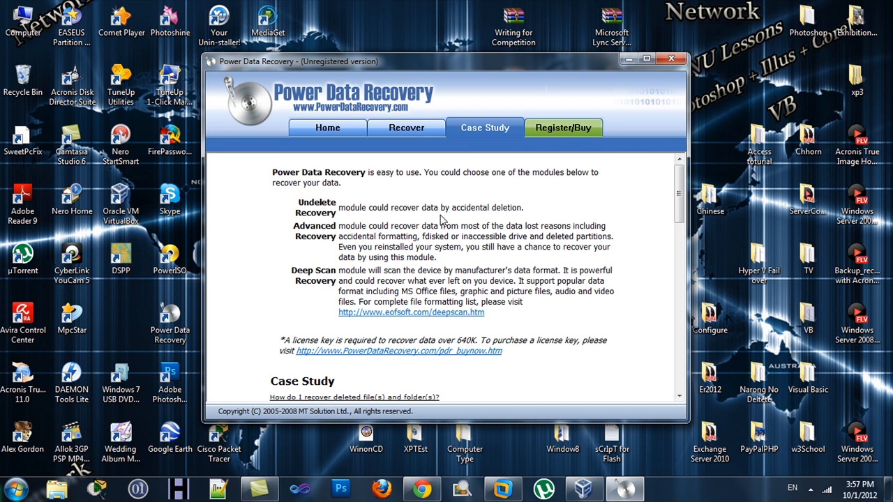
Step: Start the Deep Scan Recovery module from the home page and maximize the window
{"action": "left_click", "coordinate": [406, 127]}
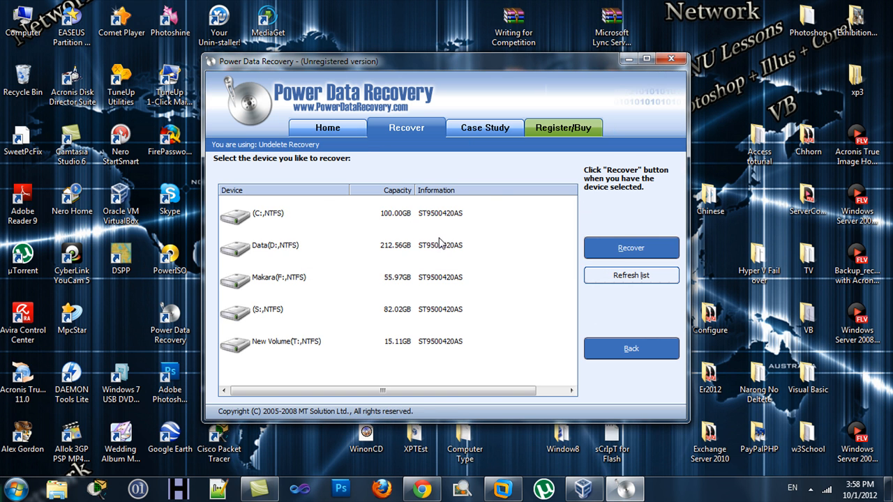
{"action": "left_click", "coordinate": [328, 129]}
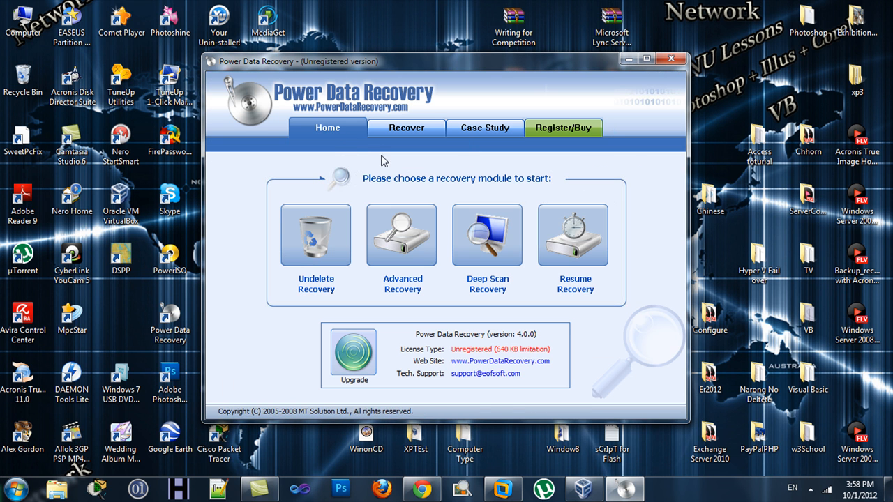
{"action": "left_click", "coordinate": [493, 257]}
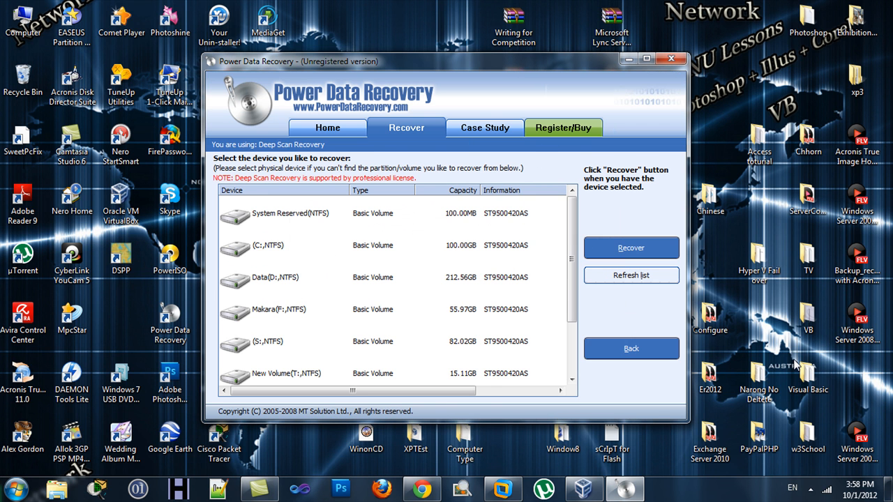
{"action": "left_click", "coordinate": [647, 58]}
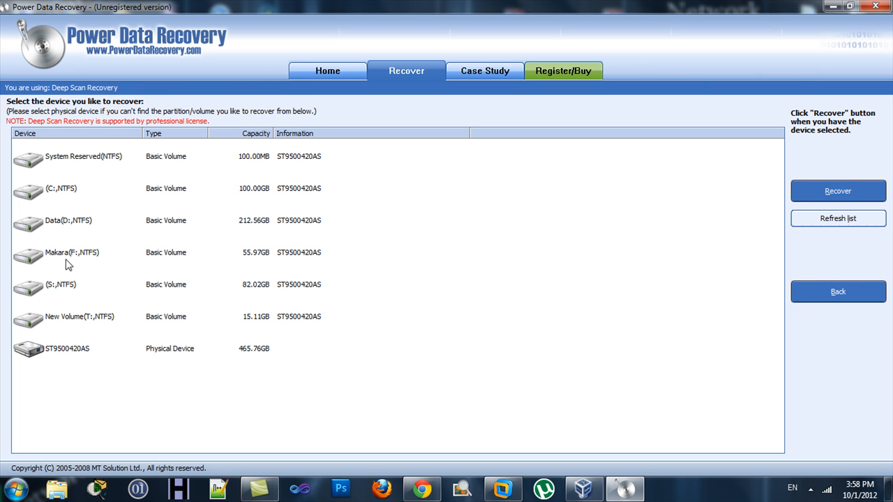
Step: Look over the volumes and the physical device listed for Deep Scan Recovery
{"action": "left_click", "coordinate": [79, 194]}
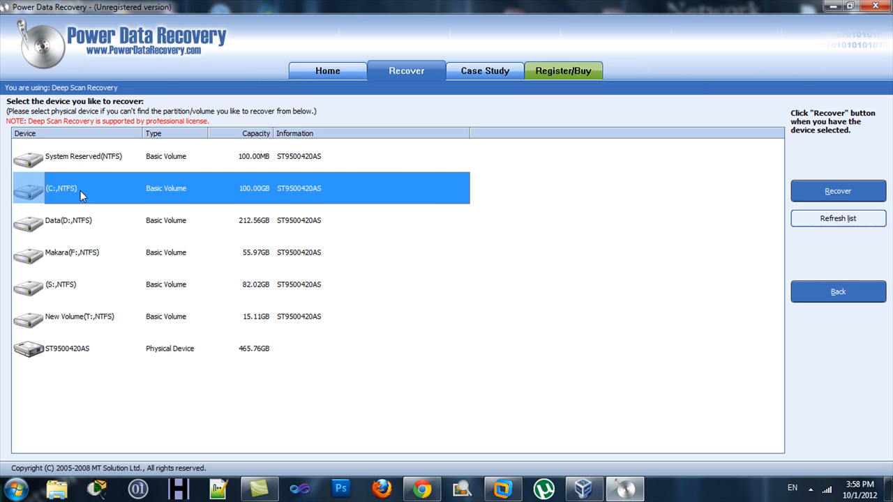
{"action": "left_click", "coordinate": [65, 229]}
{"action": "left_click", "coordinate": [66, 255]}
{"action": "left_click", "coordinate": [61, 284]}
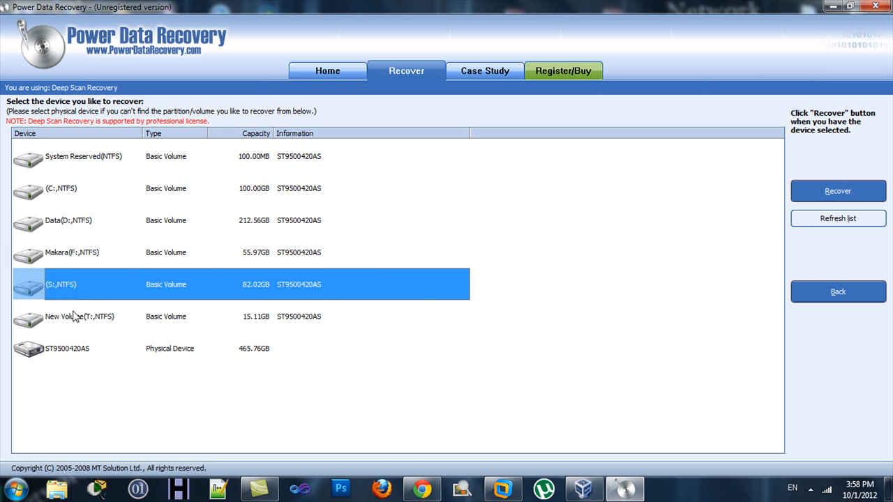
{"action": "left_click", "coordinate": [77, 318]}
{"action": "left_click", "coordinate": [80, 349]}
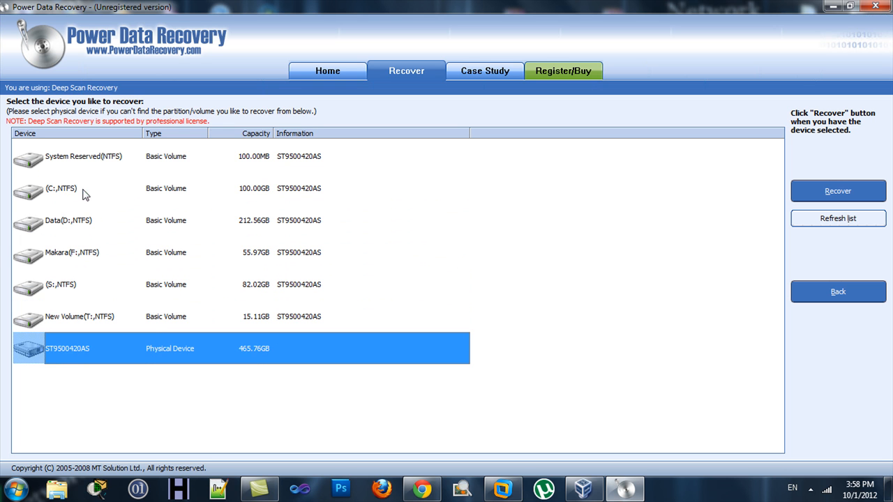
{"action": "left_click", "coordinate": [88, 167]}
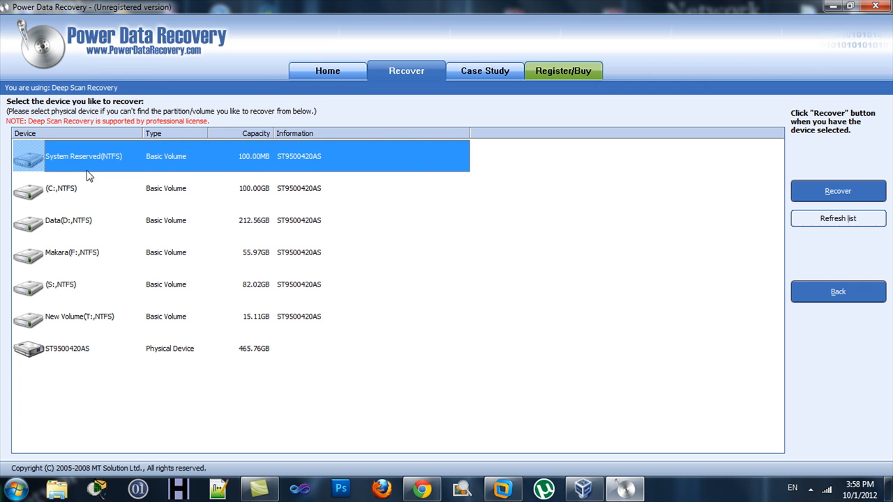
{"action": "left_click", "coordinate": [91, 191]}
{"action": "left_click", "coordinate": [98, 217]}
{"action": "left_click", "coordinate": [106, 255]}
{"action": "left_click", "coordinate": [98, 321]}
Step: Choose the C: NTFS volume for recovery and move its Deep Scan Recovery file type dialog aside
{"action": "left_click", "coordinate": [75, 191]}
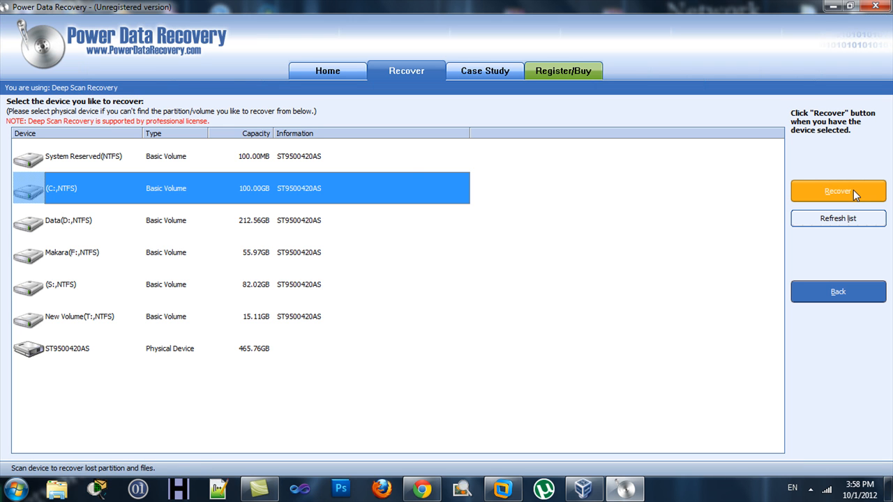
{"action": "left_click", "coordinate": [58, 217]}
{"action": "left_click", "coordinate": [59, 199]}
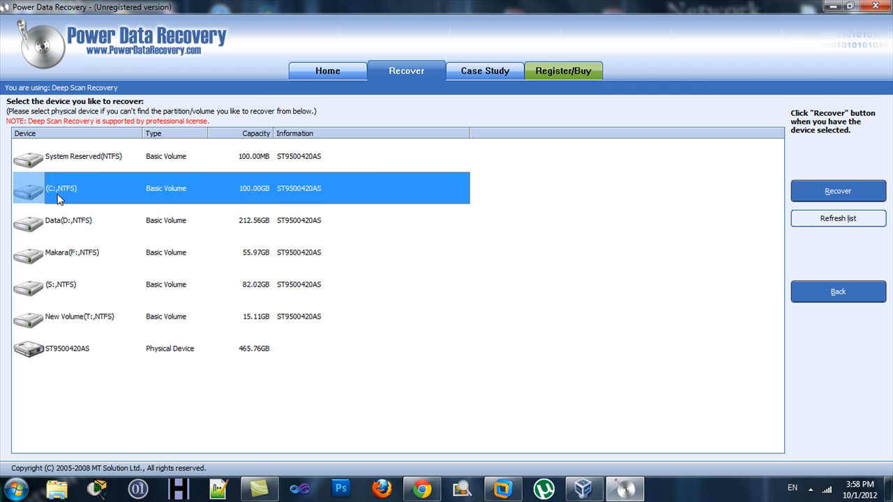
{"action": "left_click", "coordinate": [831, 193]}
{"action": "left_click", "coordinate": [830, 192]}
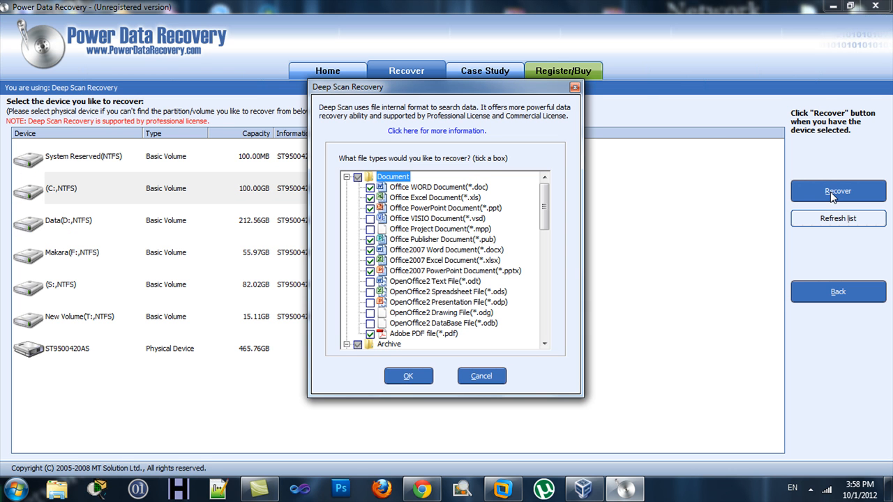
{"action": "left_click_drag", "start_coordinate": [534, 87], "coordinate": [427, 30]}
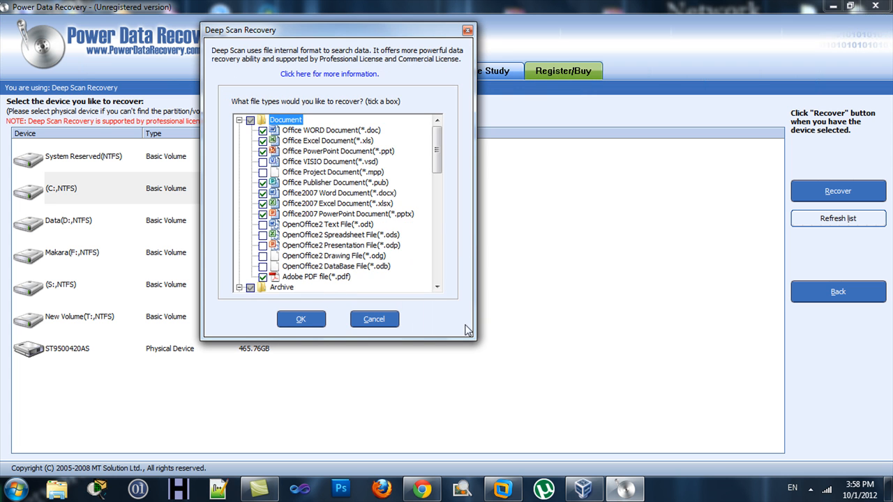
Step: Clear all Document file types and tick only Office WORD Document (*.doc)
{"action": "left_click_drag", "start_coordinate": [436, 157], "coordinate": [442, 105]}
{"action": "left_click", "coordinate": [318, 143]}
{"action": "scroll", "coordinate": [317, 189], "scroll_direction": "down", "scroll_amount": 2}
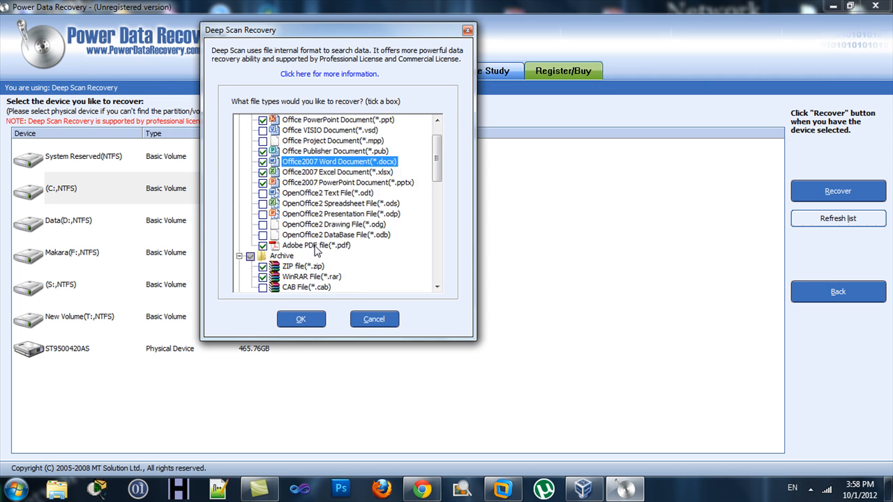
{"action": "scroll", "coordinate": [317, 187], "scroll_direction": "up", "scroll_amount": 2}
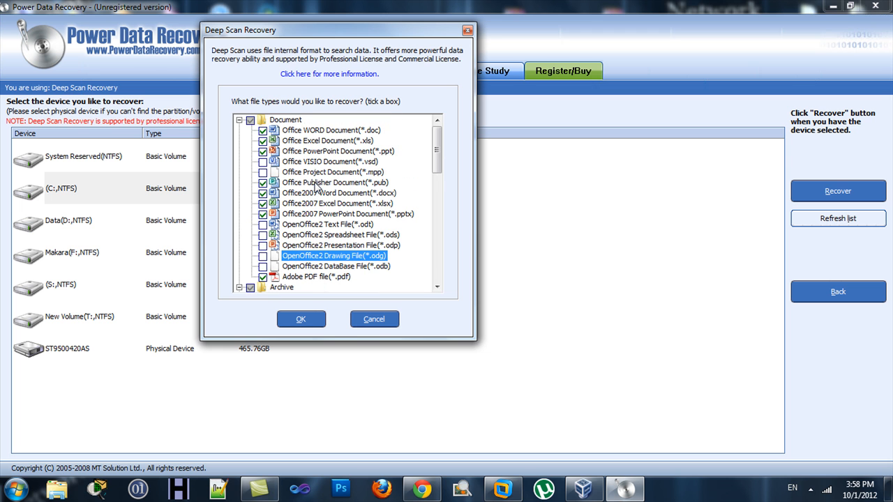
{"action": "left_click", "coordinate": [250, 120]}
{"action": "left_click", "coordinate": [251, 121]}
{"action": "left_click", "coordinate": [250, 121]}
{"action": "left_click", "coordinate": [263, 130]}
Step: Clear the Archive file types and leave only JPEG Camera file and JPEG Graphics file ticked under Graphics/Picture
{"action": "scroll", "coordinate": [382, 161], "scroll_direction": "down", "scroll_amount": 3}
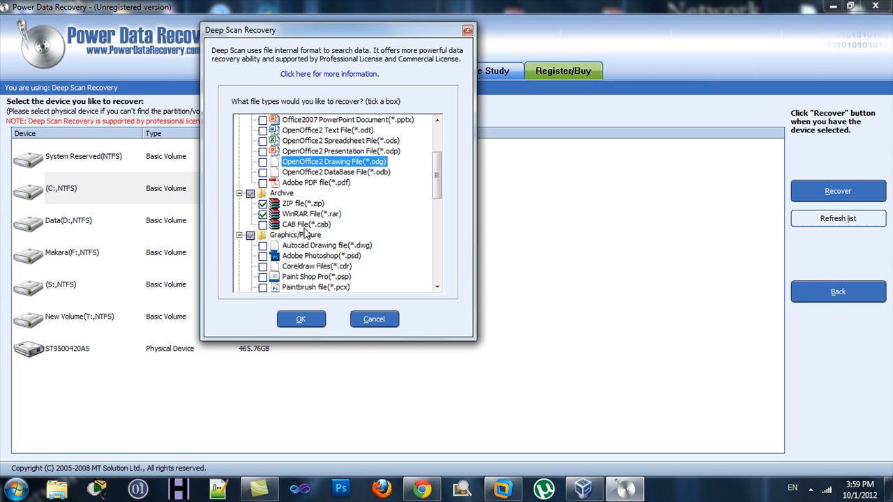
{"action": "left_click", "coordinate": [251, 195]}
{"action": "scroll", "coordinate": [317, 170], "scroll_direction": "down", "scroll_amount": 3}
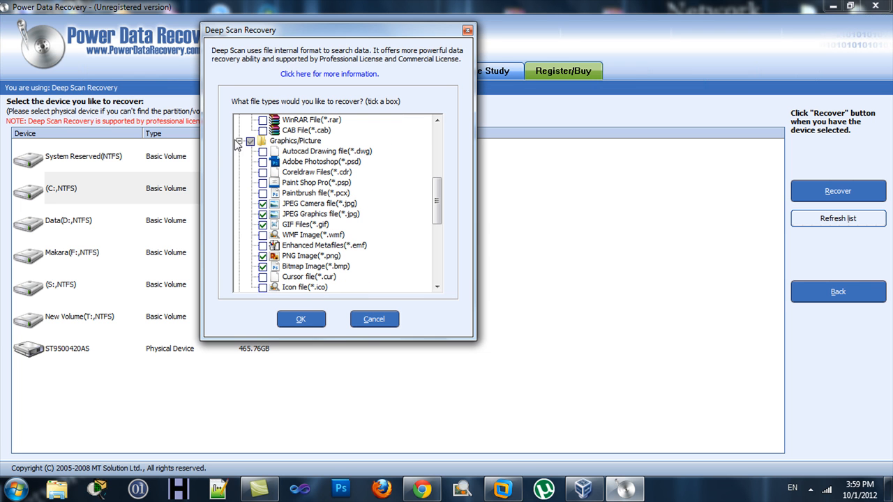
{"action": "double_click", "coordinate": [250, 143]}
{"action": "left_click", "coordinate": [263, 214]}
Step: Clear all Audio/Video and E-mail file types, leaving the Other files group unticked
{"action": "scroll", "coordinate": [335, 212], "scroll_direction": "down", "scroll_amount": 3}
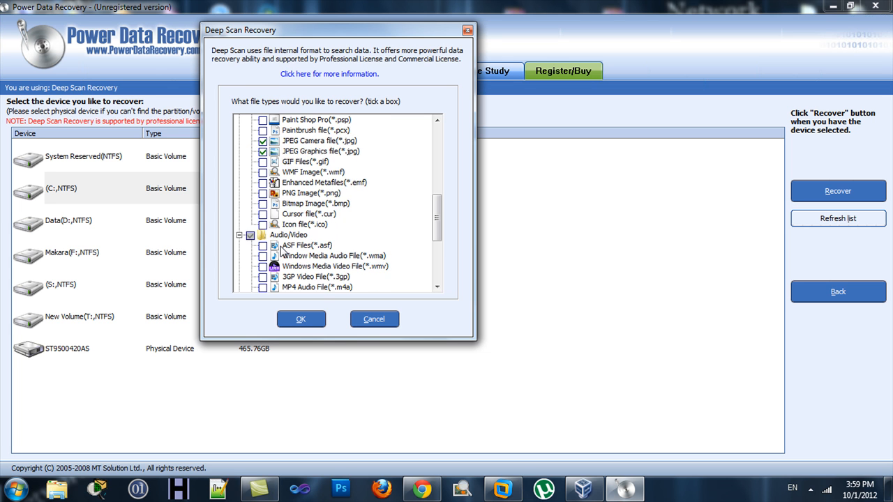
{"action": "left_click", "coordinate": [252, 204]}
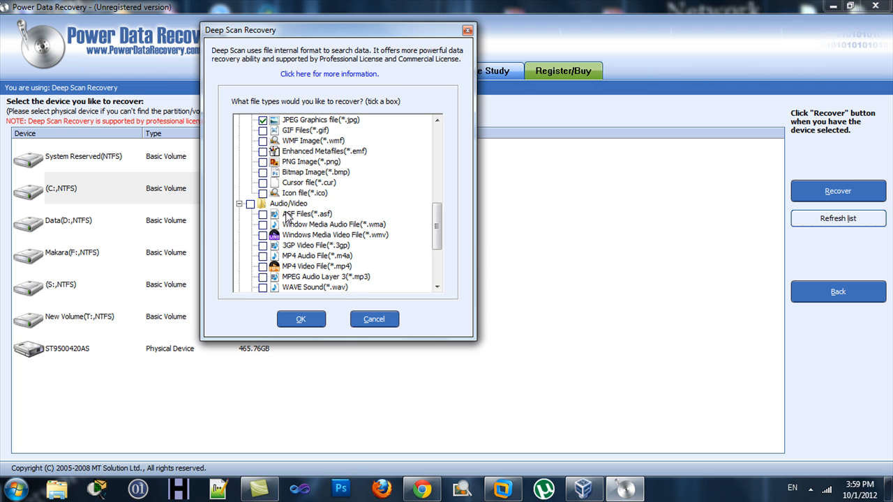
{"action": "scroll", "coordinate": [292, 212], "scroll_direction": "down", "scroll_amount": 1}
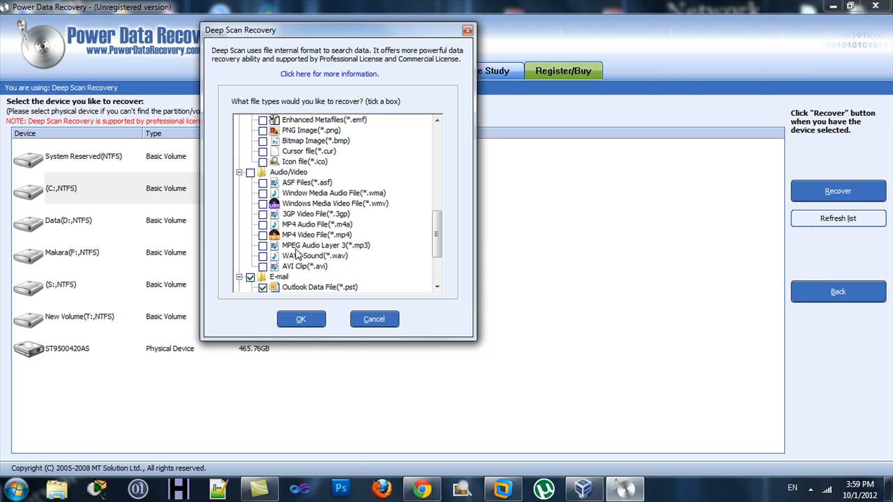
{"action": "left_click", "coordinate": [264, 236]}
{"action": "left_click", "coordinate": [264, 236]}
{"action": "scroll", "coordinate": [362, 235], "scroll_direction": "down", "scroll_amount": 3}
{"action": "left_click", "coordinate": [262, 204]}
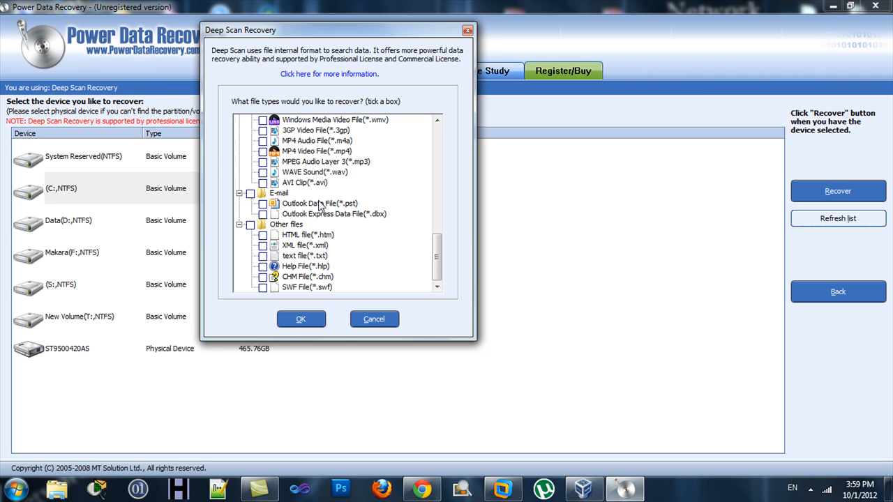
{"action": "double_click", "coordinate": [252, 224]}
Step: Tick Adobe PDF file (*.pdf) among the Document types and start the deep scan
{"action": "scroll", "coordinate": [342, 253], "scroll_direction": "up", "scroll_amount": 15}
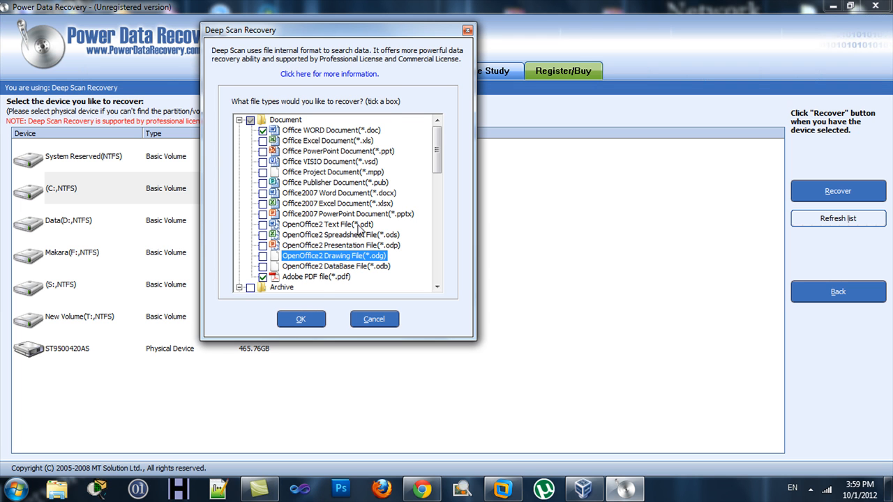
{"action": "scroll", "coordinate": [328, 217], "scroll_direction": "down", "scroll_amount": 1}
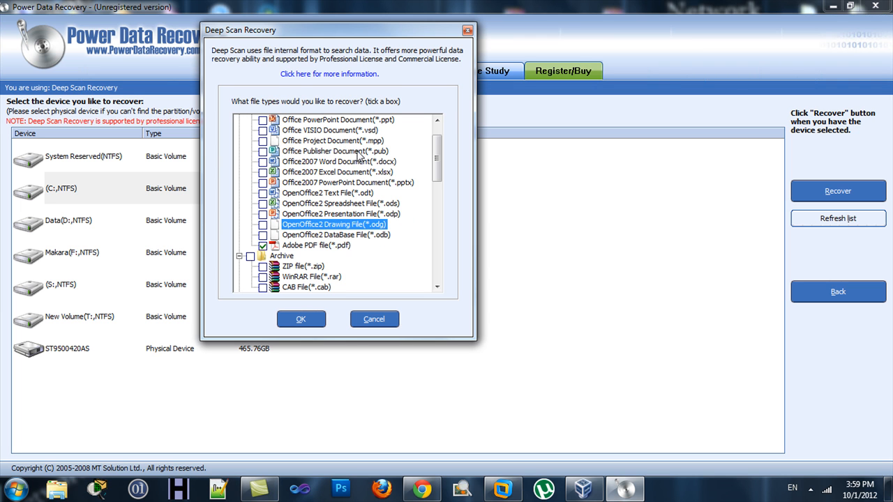
{"action": "left_click", "coordinate": [310, 324]}
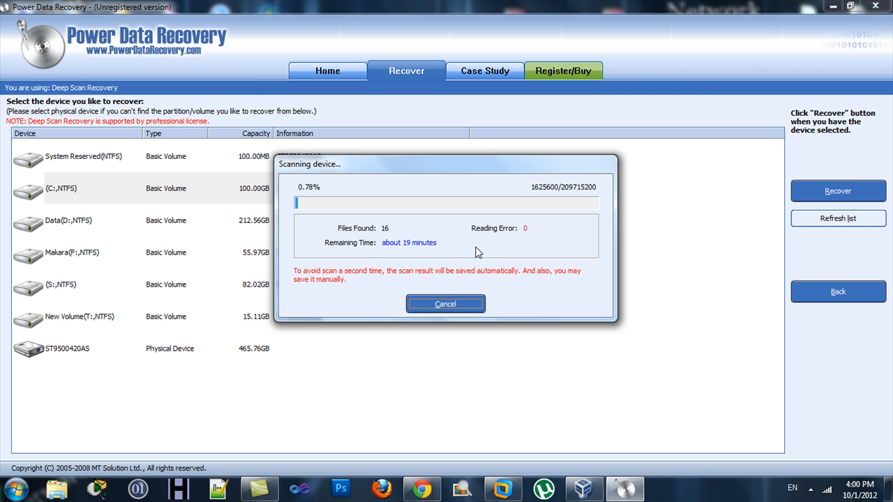
Step: Stop the device scan early and continue the recovery using the data collected so far
{"action": "left_click_drag", "start_coordinate": [428, 167], "coordinate": [381, 123]}
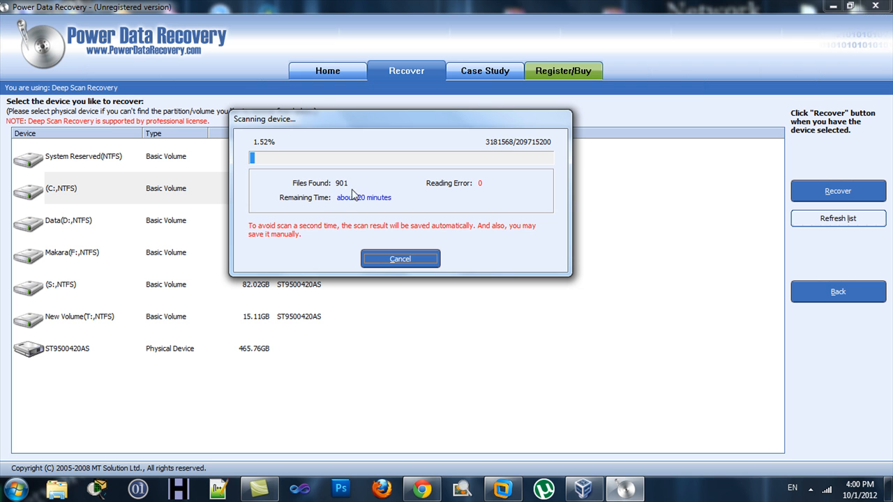
{"action": "left_click", "coordinate": [400, 256]}
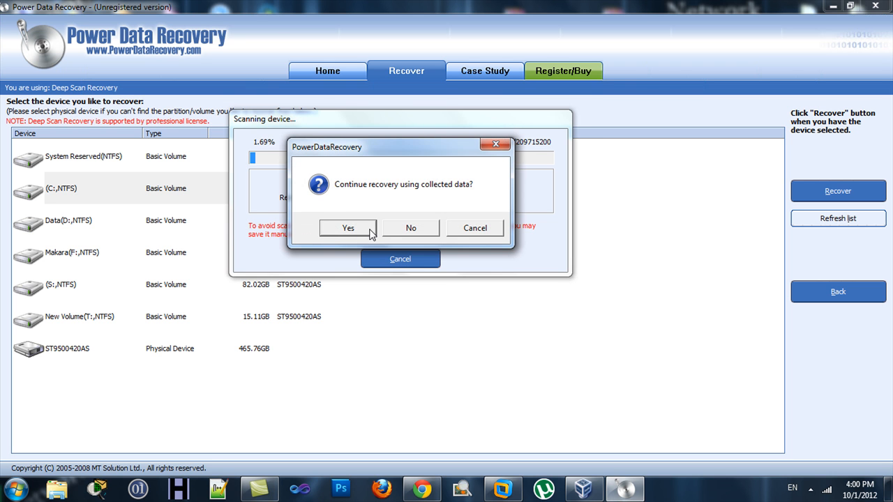
{"action": "left_click", "coordinate": [370, 231]}
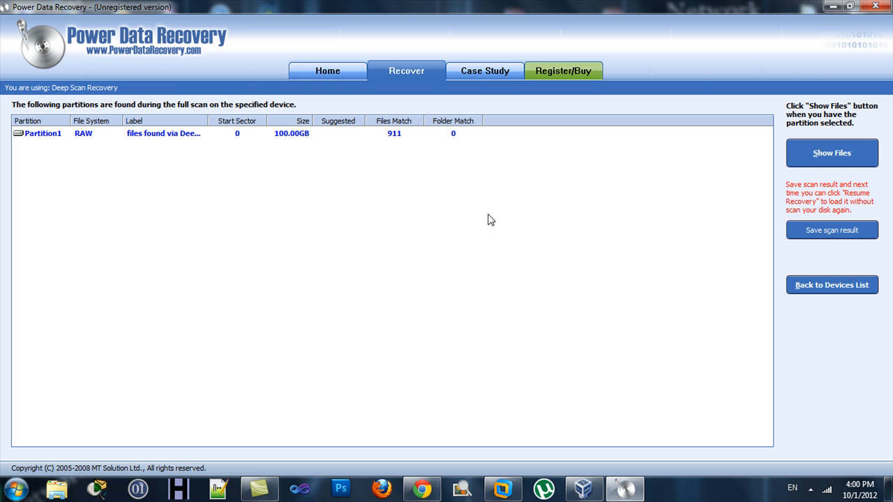
Step: Show the files found in Partition1 and open the JPEG Camera file folder
{"action": "left_click", "coordinate": [830, 153]}
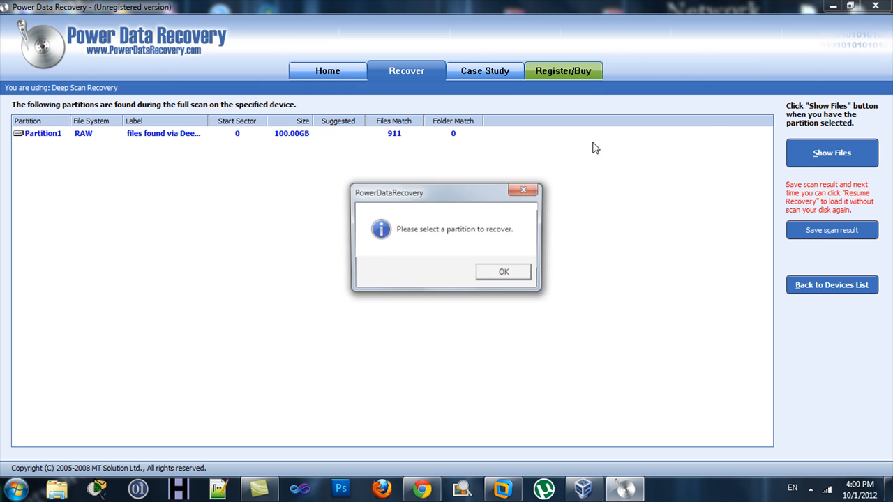
{"action": "left_click", "coordinate": [500, 274]}
{"action": "left_click", "coordinate": [187, 137]}
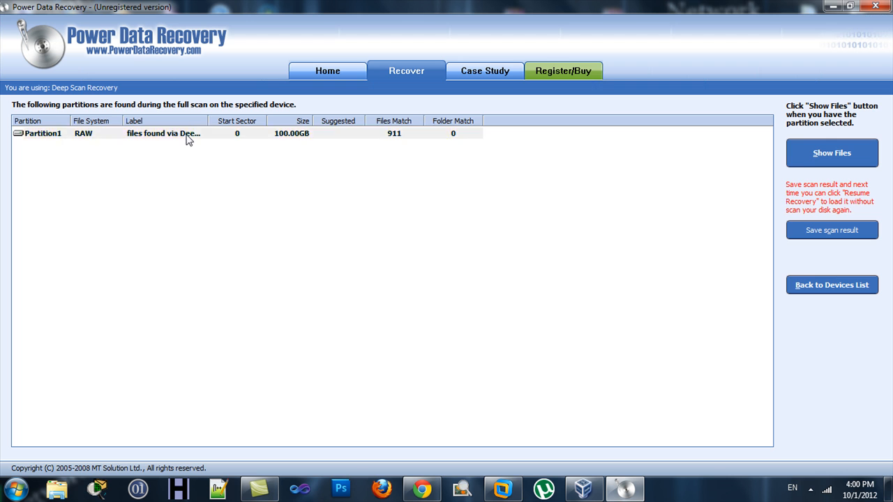
{"action": "left_click", "coordinate": [809, 154]}
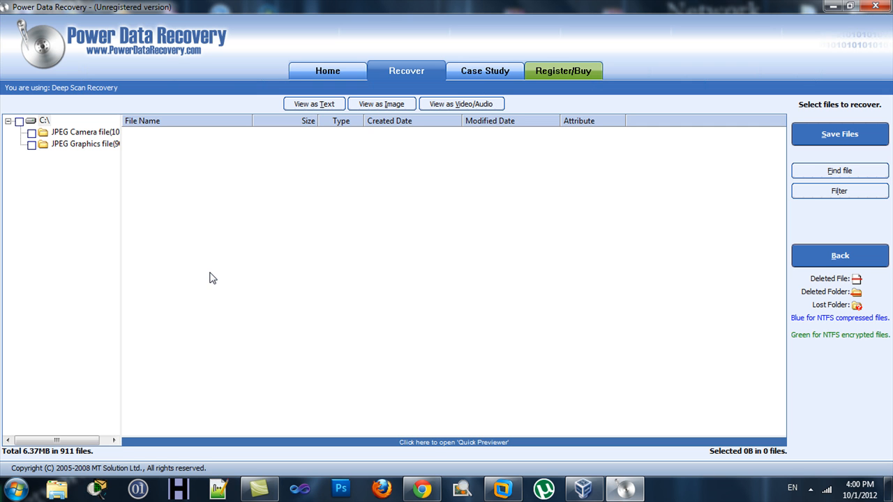
{"action": "left_click", "coordinate": [79, 136]}
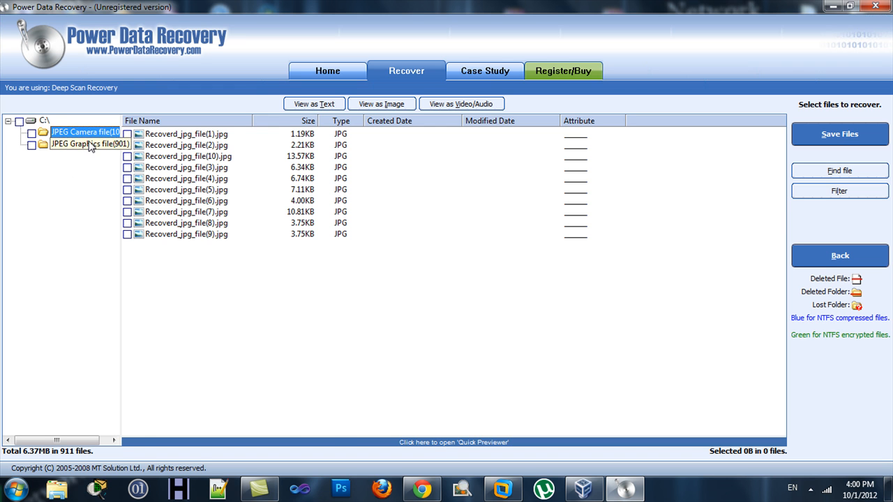
Step: Preview Recoverd_jpg_file(1).jpg from the JPEG Camera file folder as text and as an image, closing each preview
{"action": "left_click", "coordinate": [90, 144]}
{"action": "left_click", "coordinate": [96, 133]}
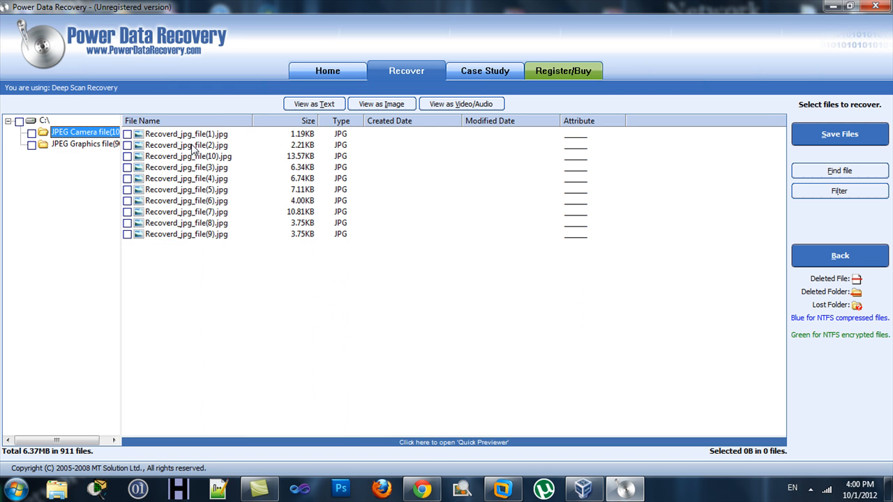
{"action": "left_click", "coordinate": [155, 135]}
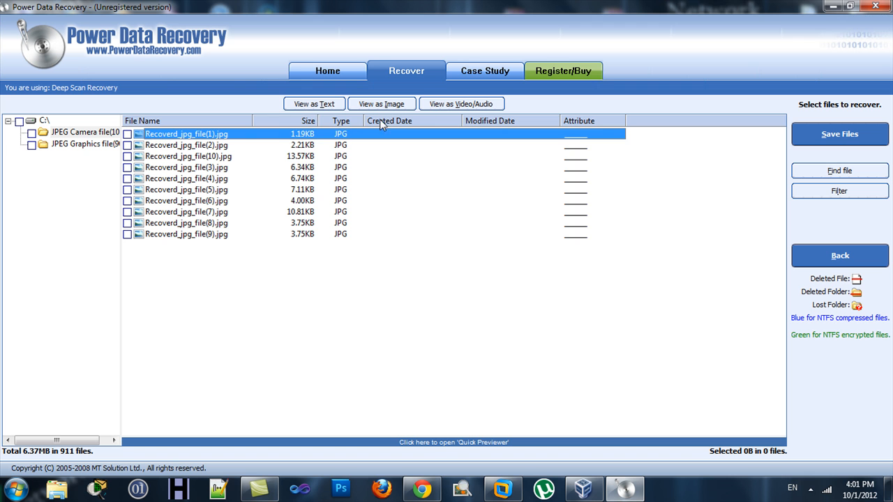
{"action": "left_click", "coordinate": [312, 106]}
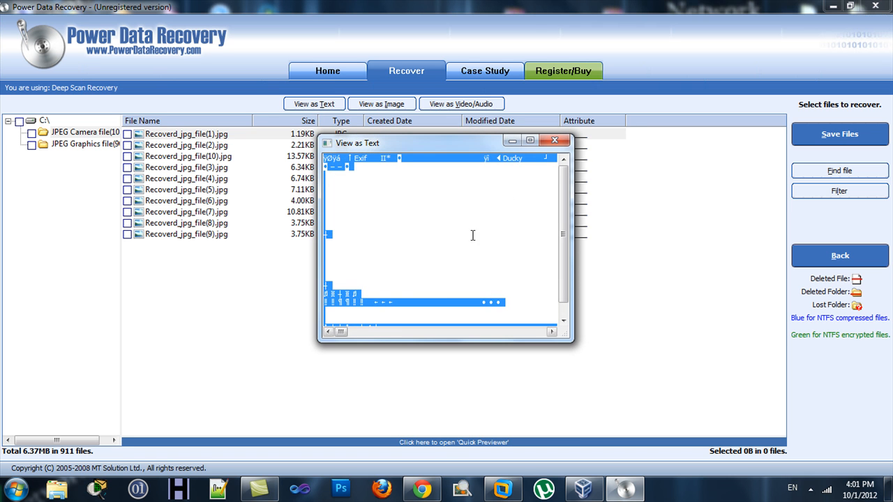
{"action": "left_click", "coordinate": [568, 138]}
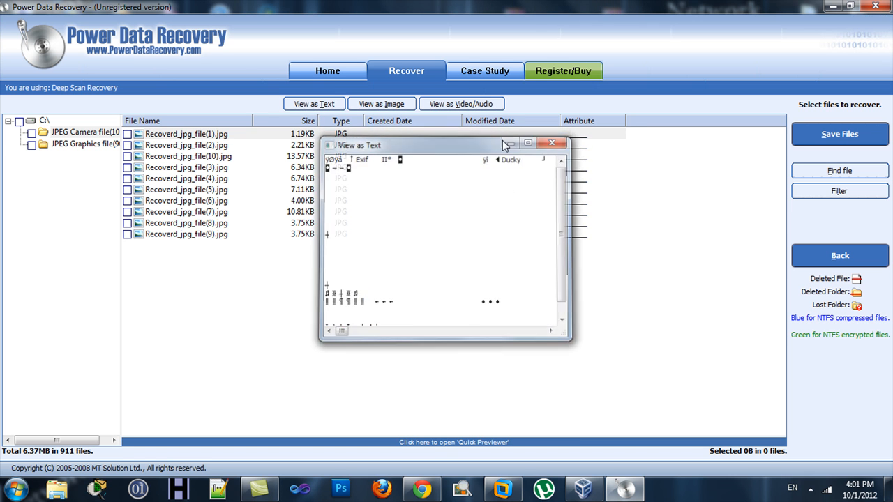
{"action": "left_click", "coordinate": [389, 106]}
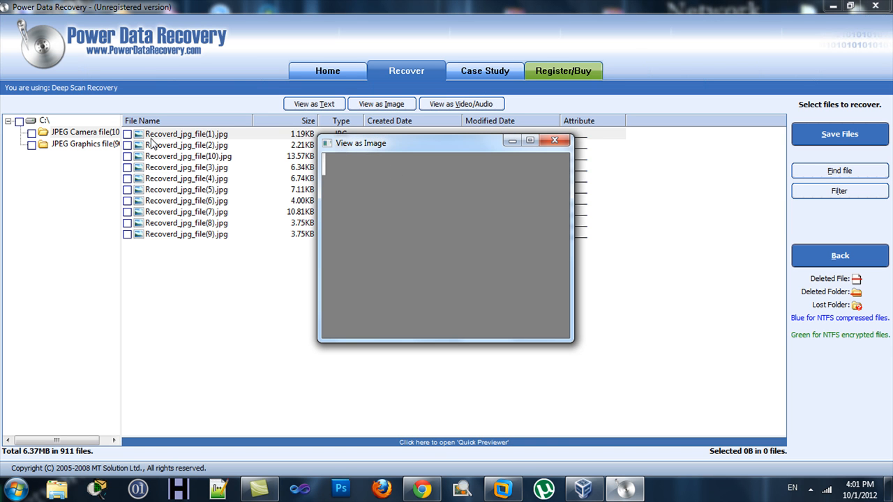
{"action": "left_click", "coordinate": [550, 141]}
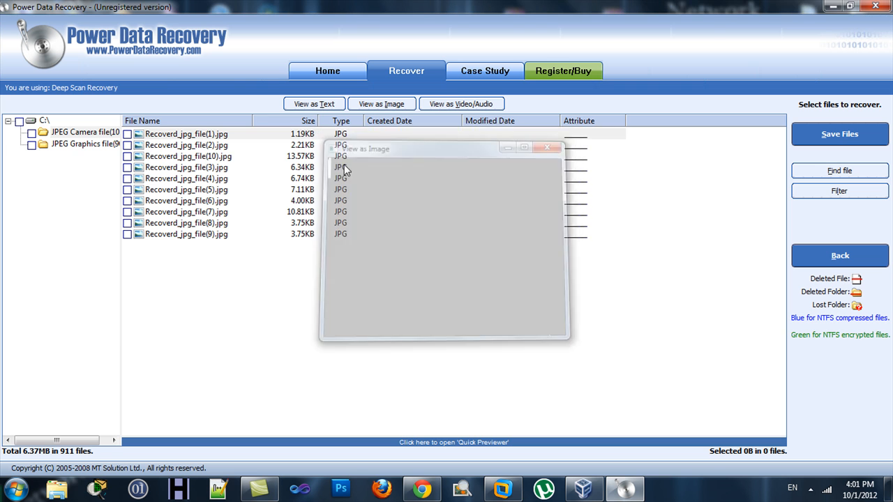
Step: Preview Recoverd_jpg_file(10).jpg and Recoverd_jpg_file(3).jpg as images, closing each preview
{"action": "left_click", "coordinate": [232, 159]}
{"action": "left_click", "coordinate": [390, 105]}
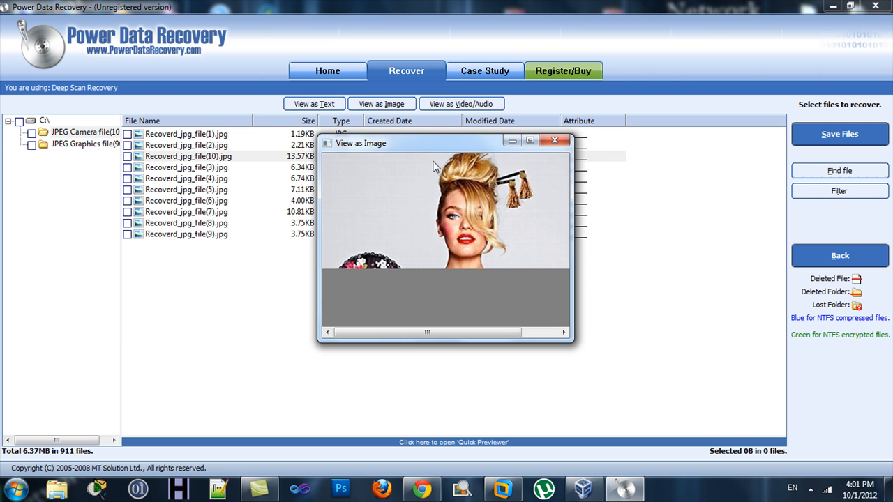
{"action": "left_click", "coordinate": [554, 141]}
{"action": "left_click", "coordinate": [230, 168]}
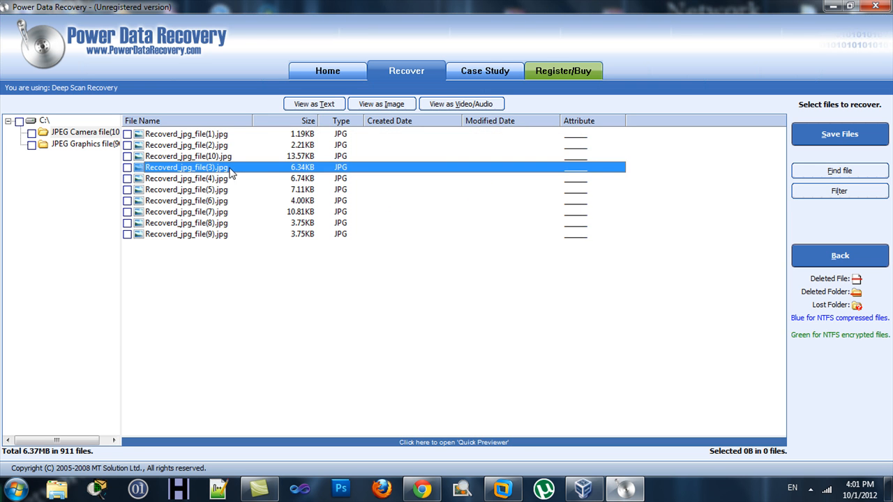
{"action": "left_click", "coordinate": [385, 108]}
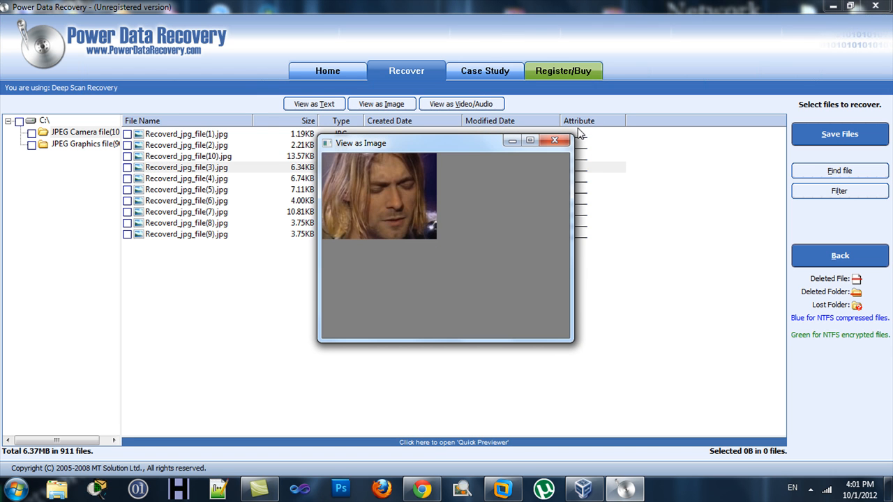
{"action": "left_click", "coordinate": [554, 141]}
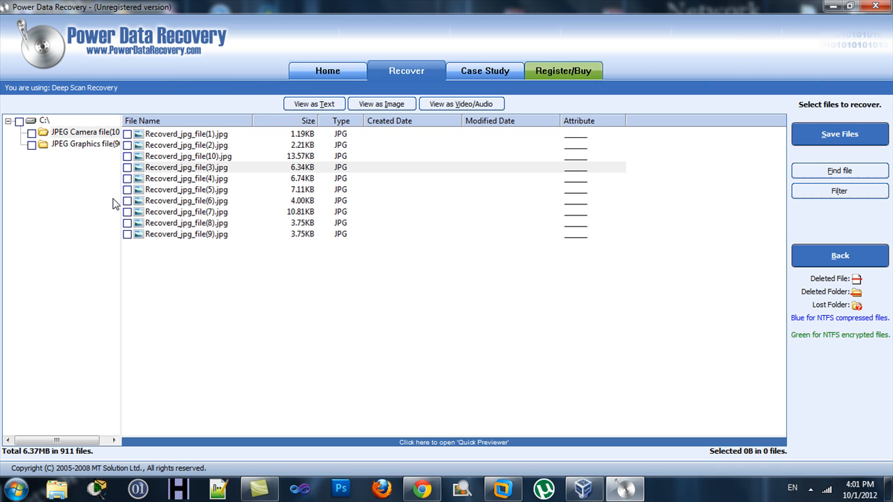
{"action": "left_click", "coordinate": [127, 134]}
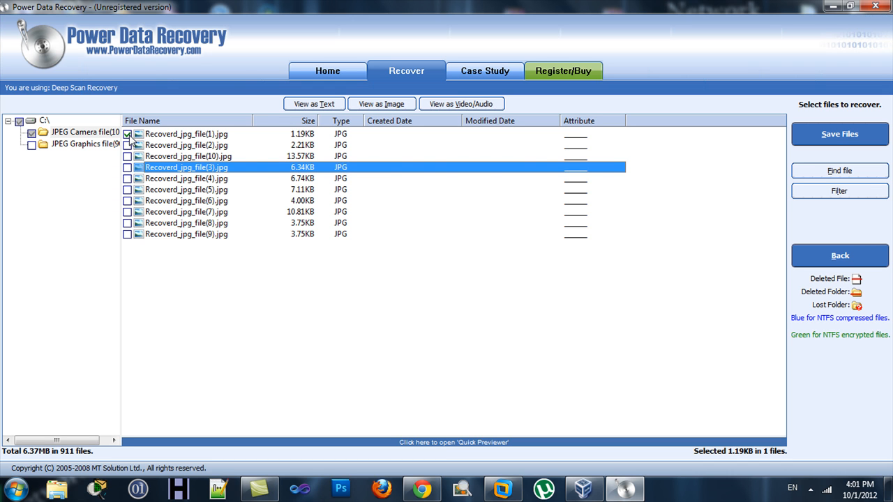
{"action": "left_click", "coordinate": [127, 146]}
{"action": "left_click", "coordinate": [127, 156]}
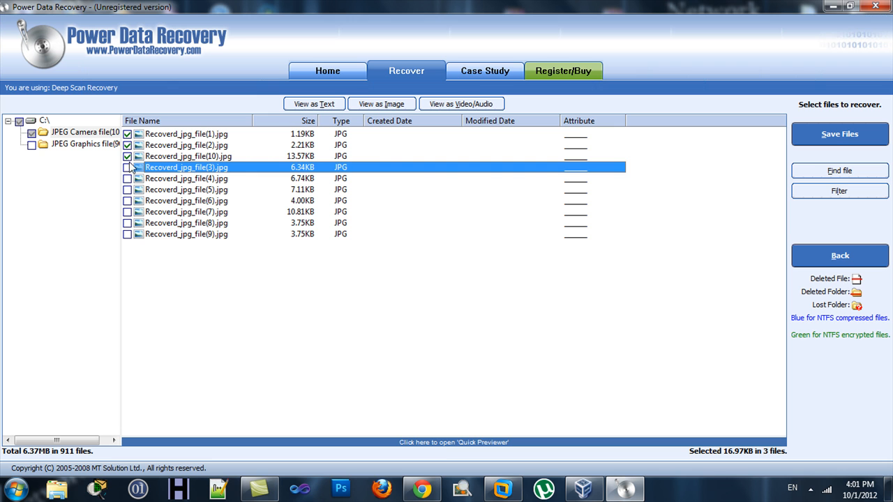
{"action": "left_click", "coordinate": [32, 133]}
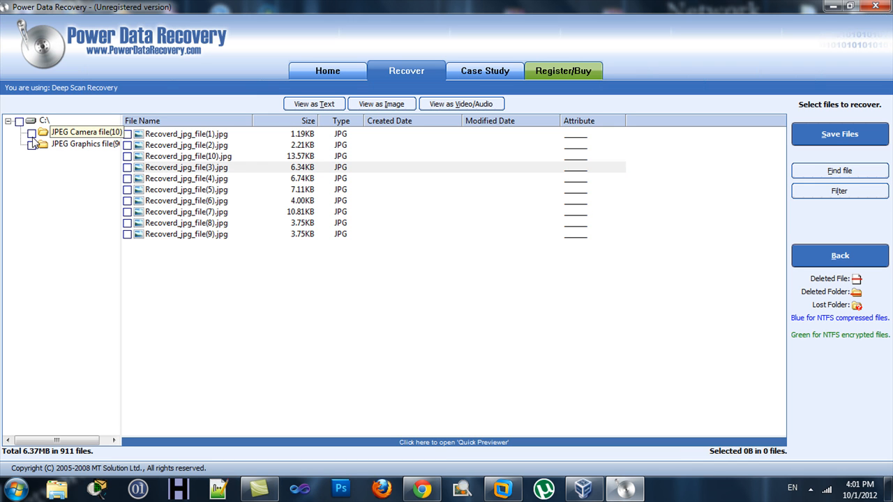
{"action": "left_click", "coordinate": [32, 133]}
Step: Mark Recoverd_jpg_file(1).jpg, (2).jpg, (10).jpg and (3).jpg for recovery
{"action": "left_click", "coordinate": [127, 134]}
{"action": "left_click", "coordinate": [127, 145]}
{"action": "left_click", "coordinate": [127, 156]}
{"action": "left_click", "coordinate": [127, 168]}
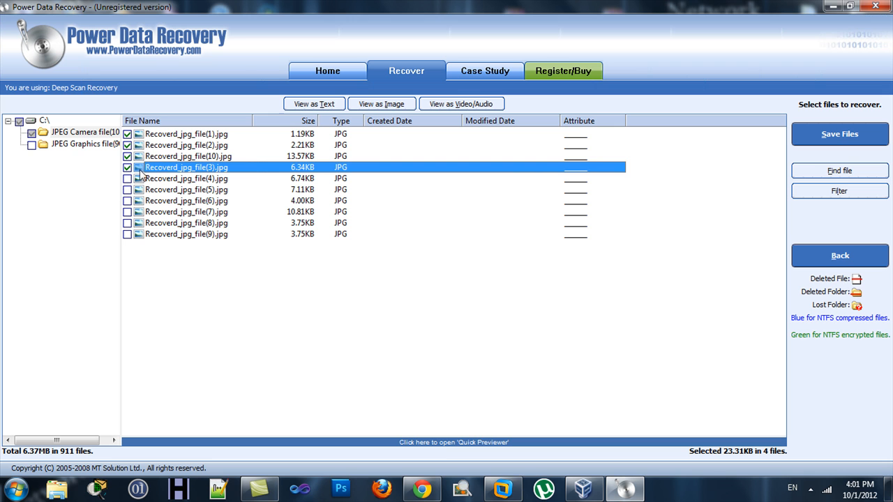
{"action": "right_click", "coordinate": [131, 146]}
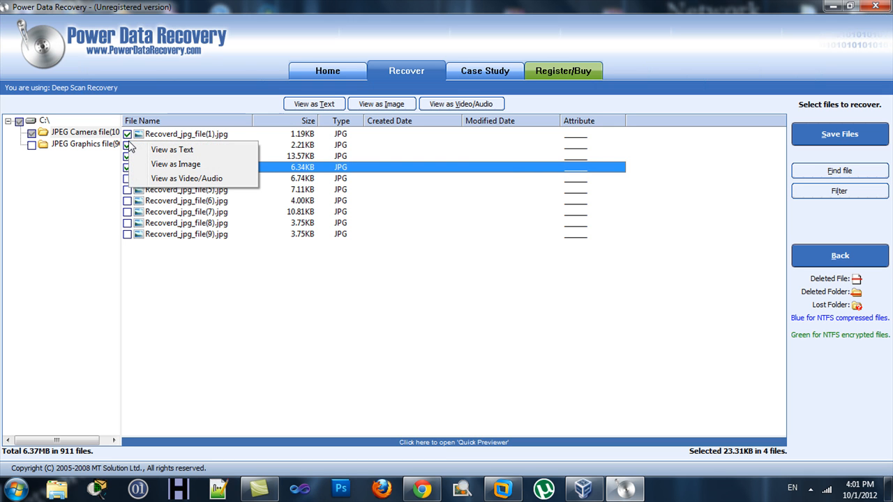
{"action": "left_click", "coordinate": [446, 3]}
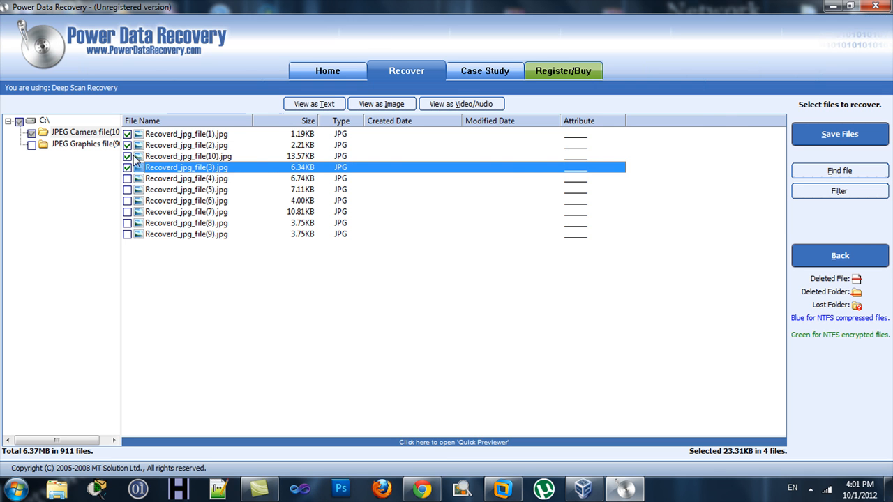
Step: Save the marked files to the recovery path C:\Users\Administrator\Desktop
{"action": "left_click", "coordinate": [854, 136]}
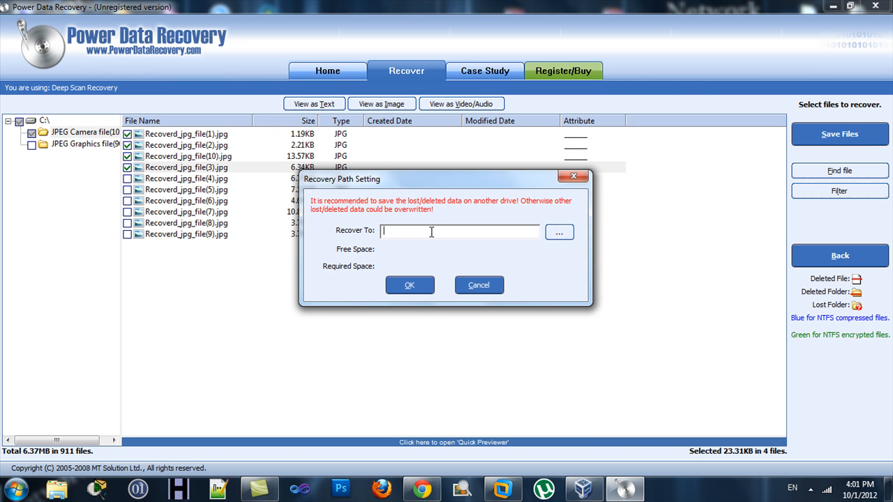
{"action": "left_click", "coordinate": [559, 232]}
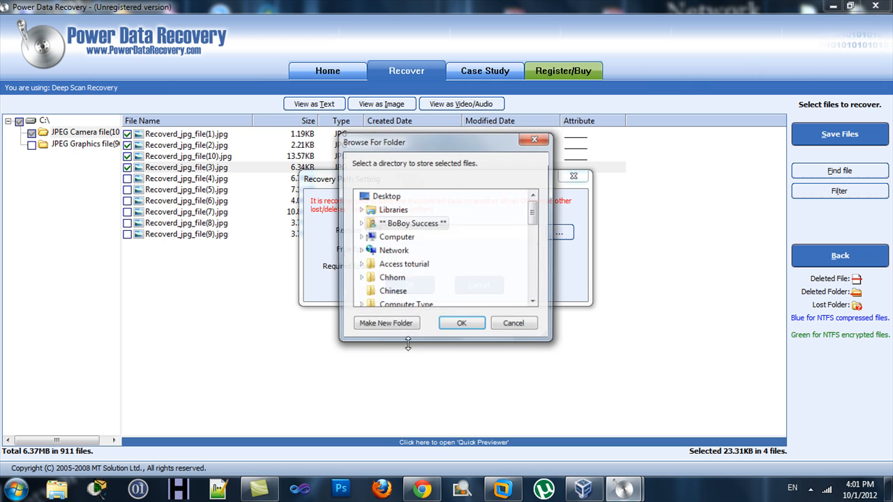
{"action": "left_click", "coordinate": [469, 331]}
{"action": "left_click", "coordinate": [413, 289]}
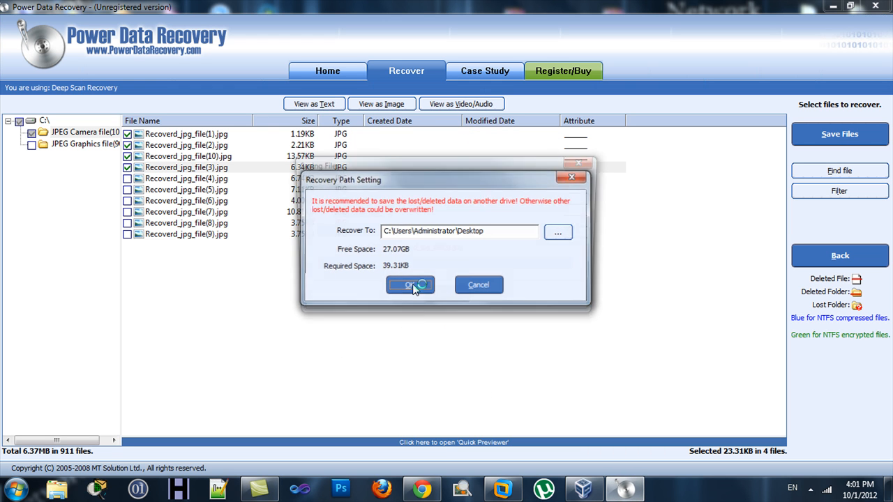
{"action": "left_click", "coordinate": [549, 279]}
Step: On the desktop, move the recovered JPEG Camera file(10) folder to the empty area near the middle and open it
{"action": "left_click", "coordinate": [831, 6]}
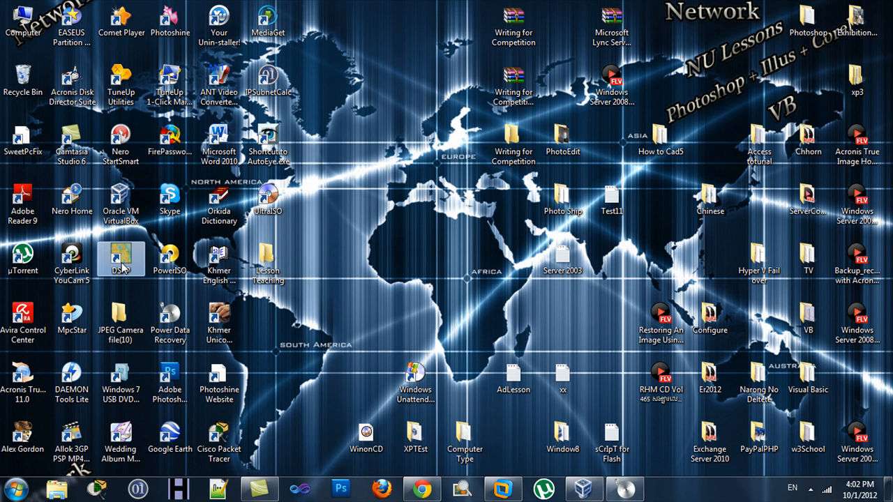
{"action": "key", "text": "r"}
{"action": "key", "text": "r"}
{"action": "key", "text": "r"}
{"action": "key", "text": "Up"}
{"action": "key", "text": "r"}
{"action": "key", "text": "r"}
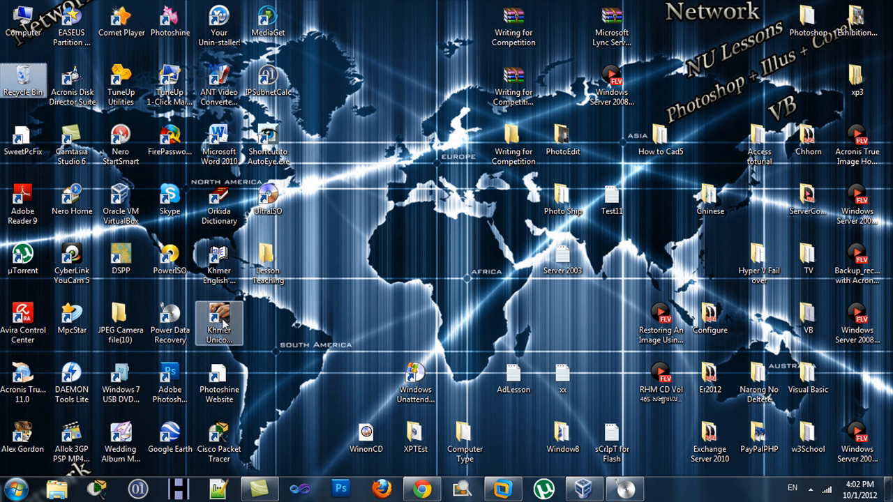
{"action": "left_click_drag", "start_coordinate": [126, 334], "coordinate": [423, 282]}
{"action": "double_click", "coordinate": [424, 282]}
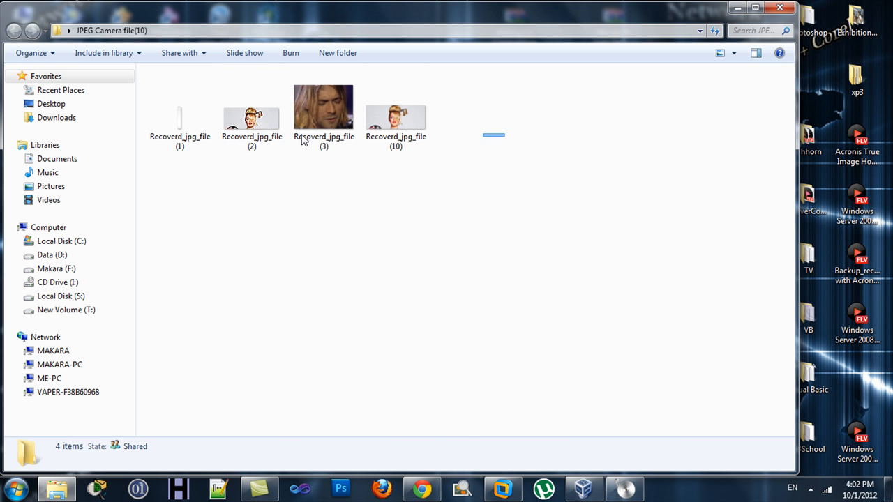
Step: View the recovered picture Recoverd_jpg_file(3) at full size, and close the picture and its folder
{"action": "left_click_drag", "start_coordinate": [507, 140], "coordinate": [147, 68]}
{"action": "double_click", "coordinate": [321, 123]}
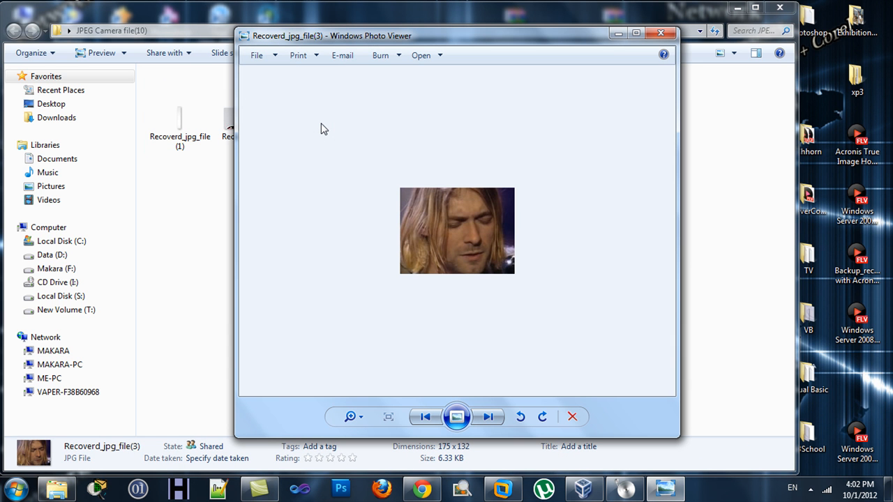
{"action": "left_click", "coordinate": [661, 34]}
{"action": "left_click", "coordinate": [781, 8]}
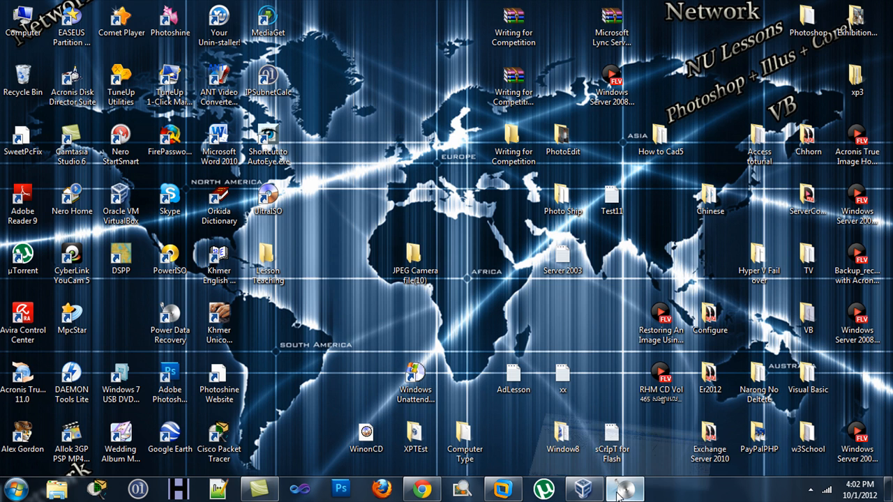
Step: Switch back to Power Data Recovery and return from the file list to the list of found partitions
{"action": "left_click", "coordinate": [618, 491]}
{"action": "left_click", "coordinate": [841, 256]}
{"action": "left_click", "coordinate": [441, 275]}
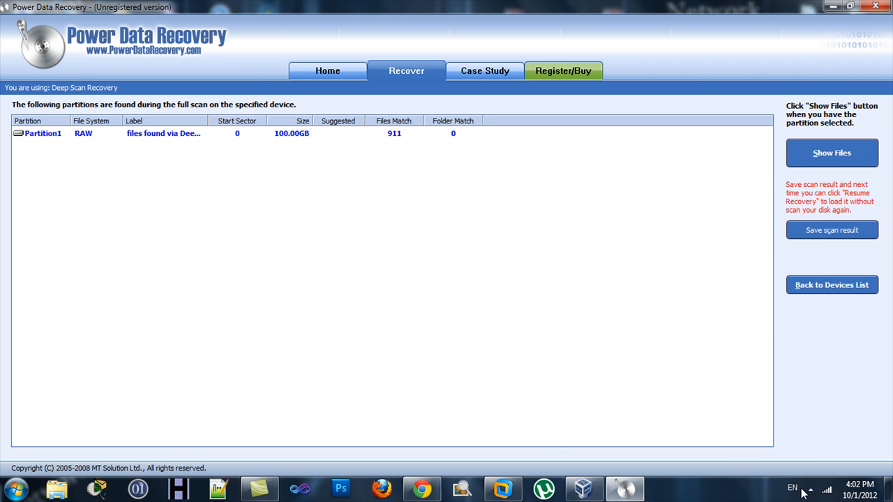